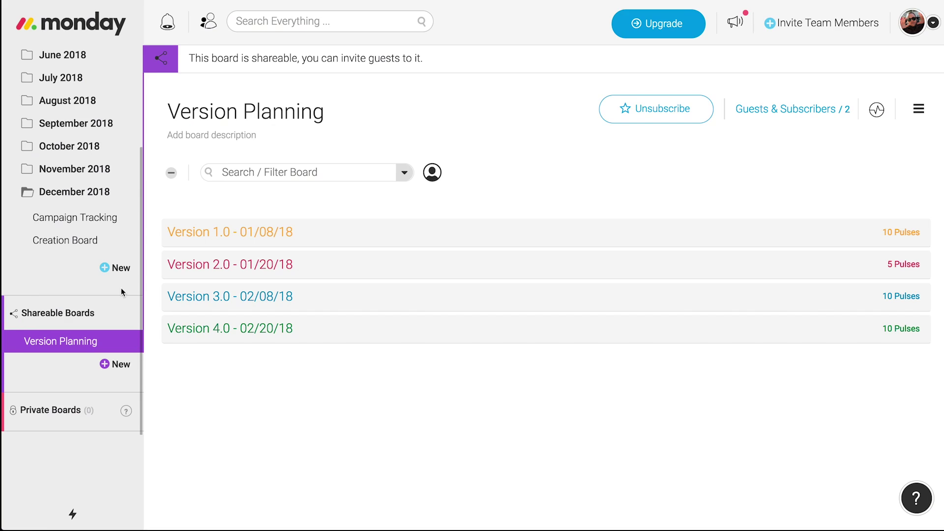
Step: Create a 'New Project' shareable board, then go back to the Version Planning board
click(115, 370)
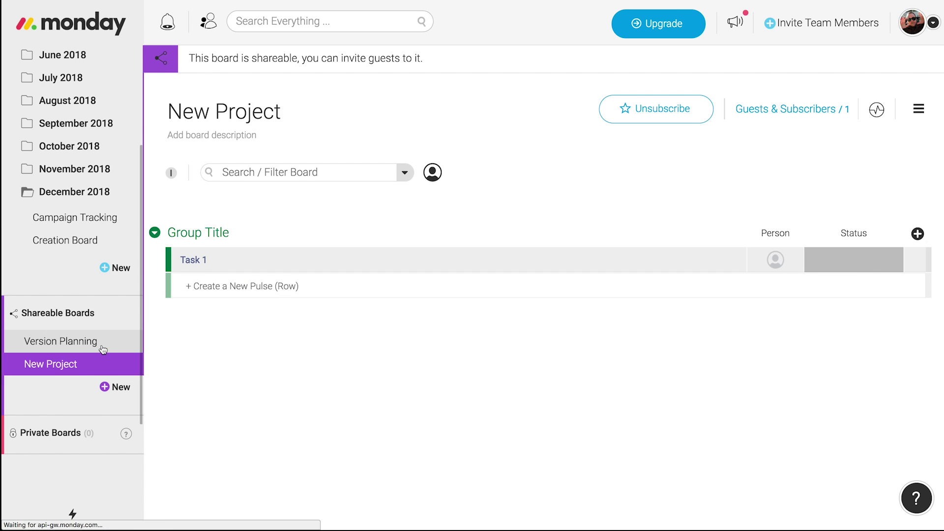
click(100, 343)
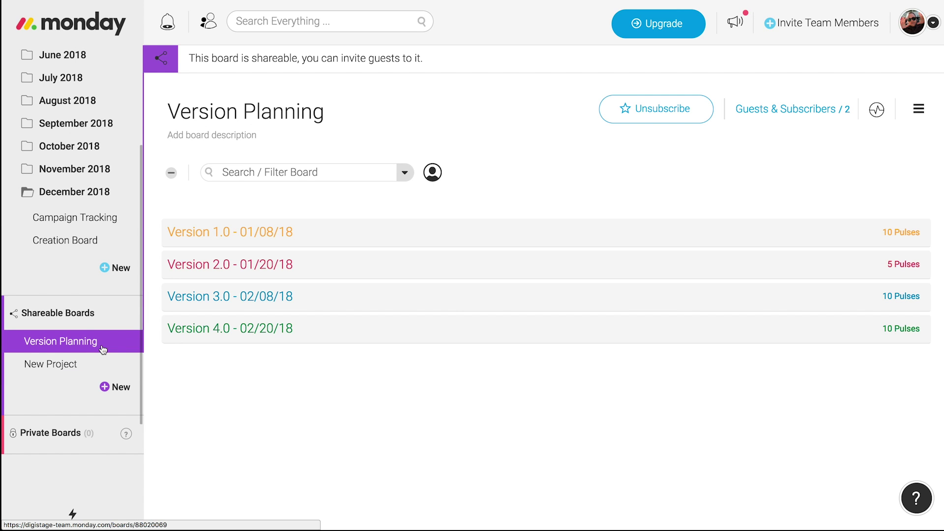
Step: Hide the boards list, collapse all groups, and leave only Version 1.0 - 01/08/18 expanded
click(167, 64)
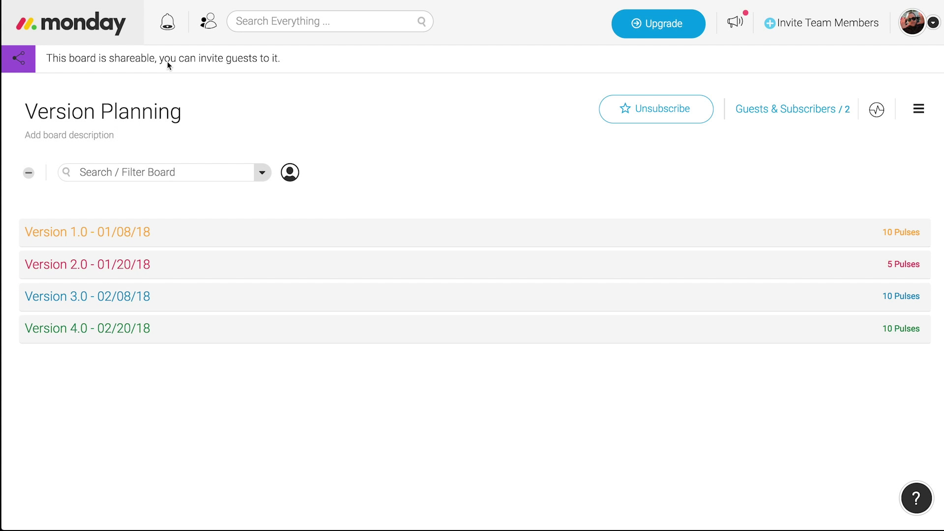
click(338, 233)
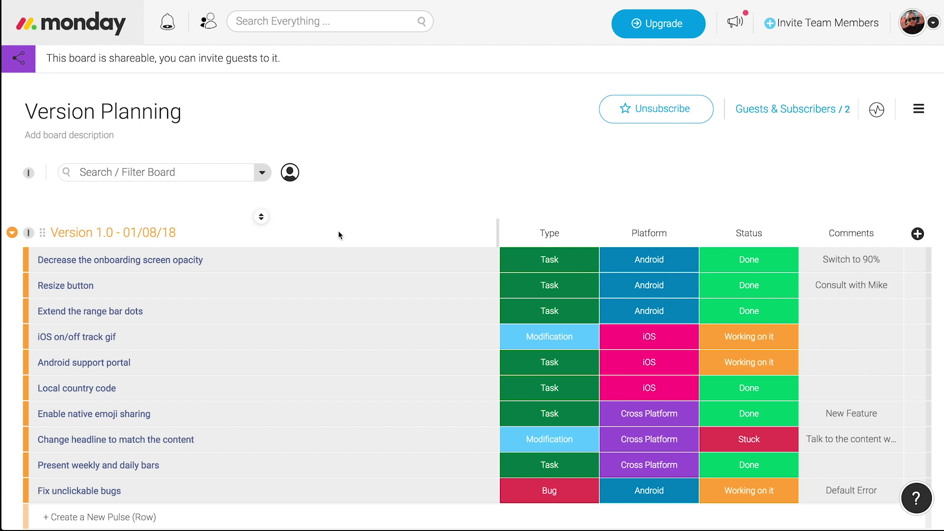
click(11, 232)
click(44, 251)
click(82, 265)
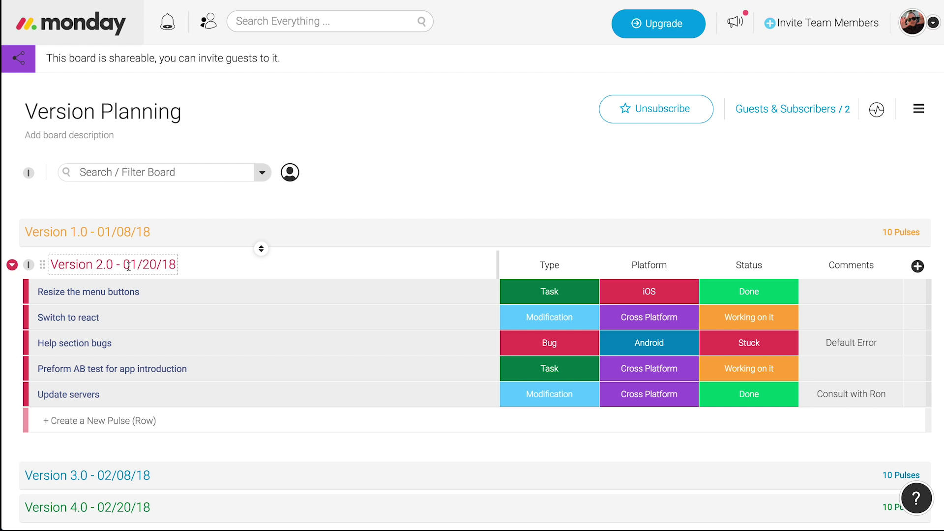
click(13, 266)
click(79, 286)
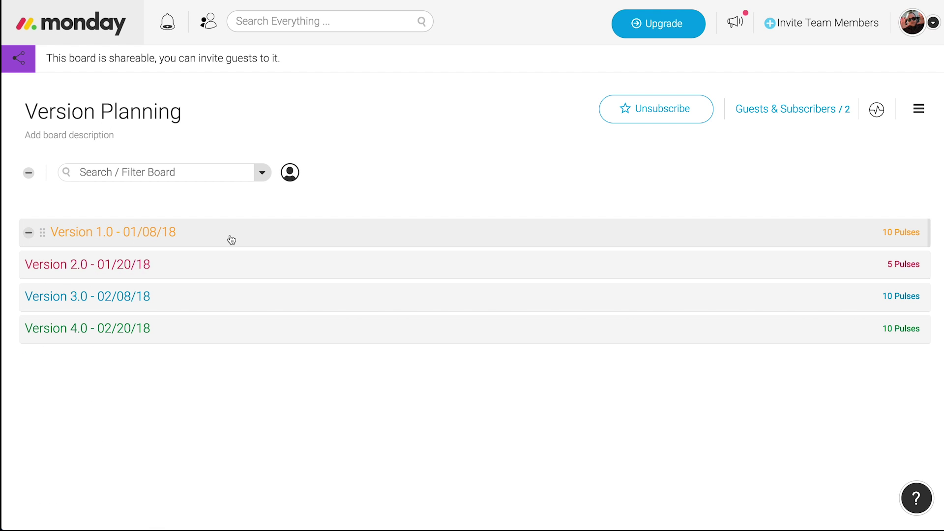
click(230, 236)
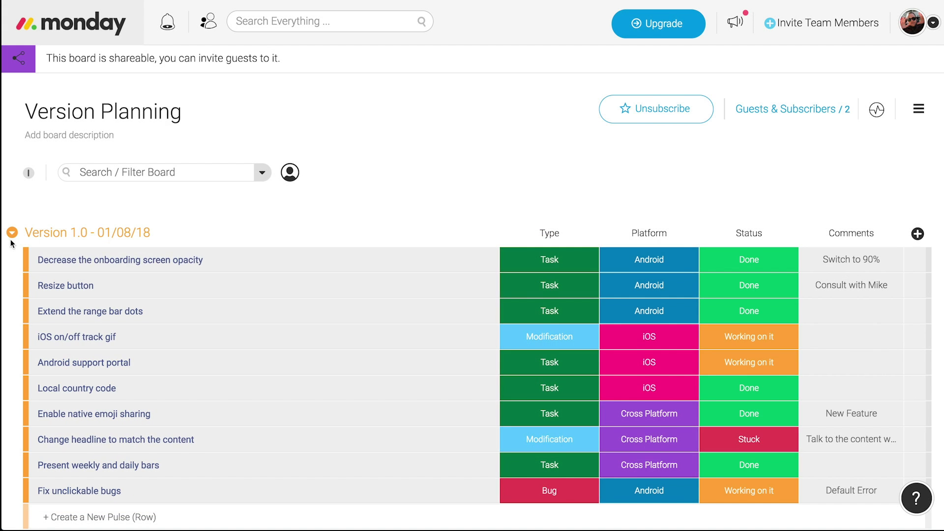
Step: Post a design update on 'Decrease the onboarding screen opacity' with a teammate mention and an attached image
click(236, 259)
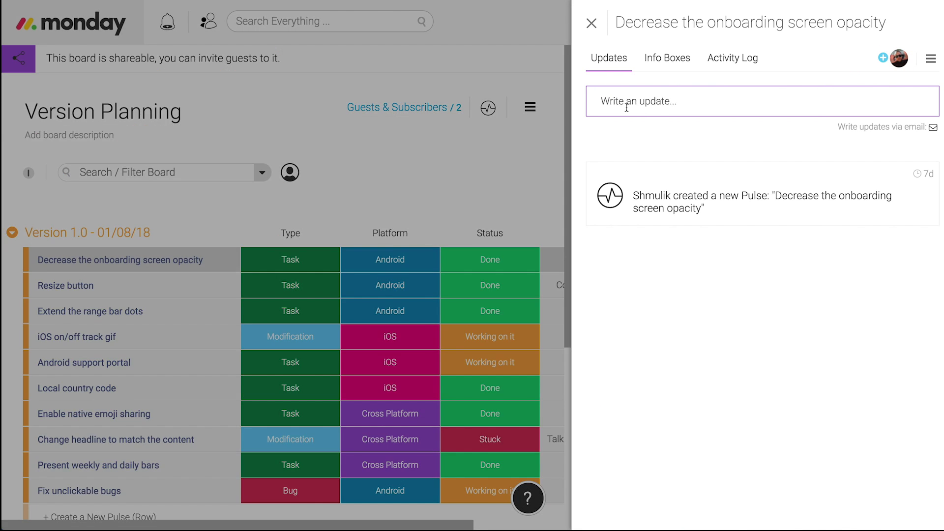
click(627, 101)
text(What do you think about the design? )
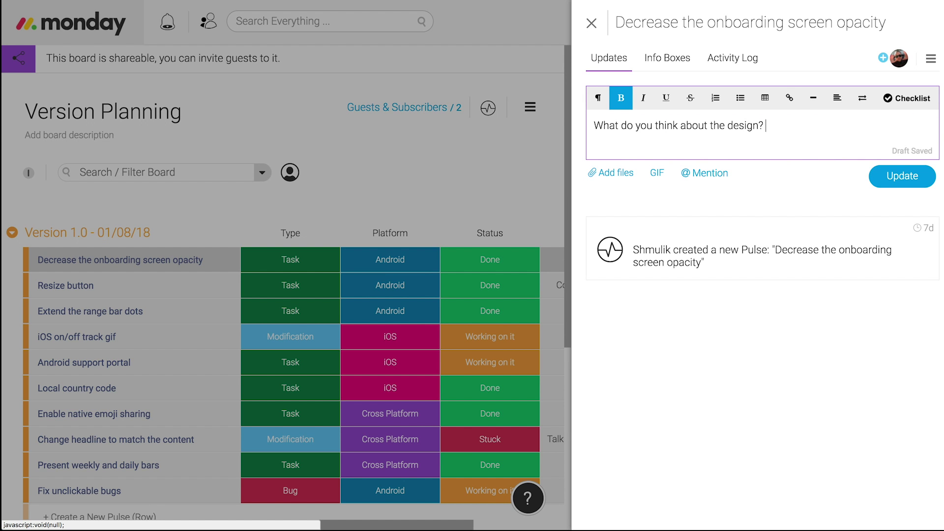
text(@bel)
key(Return)
click(610, 174)
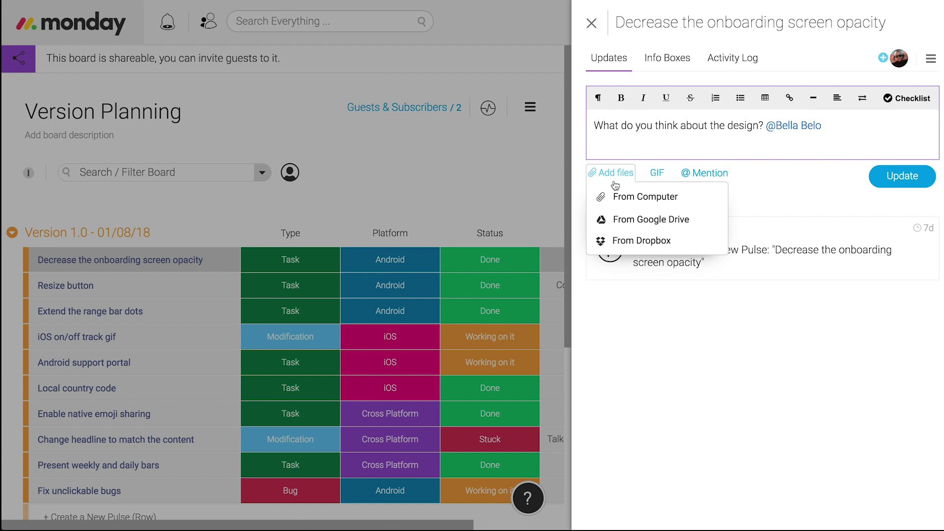
click(632, 196)
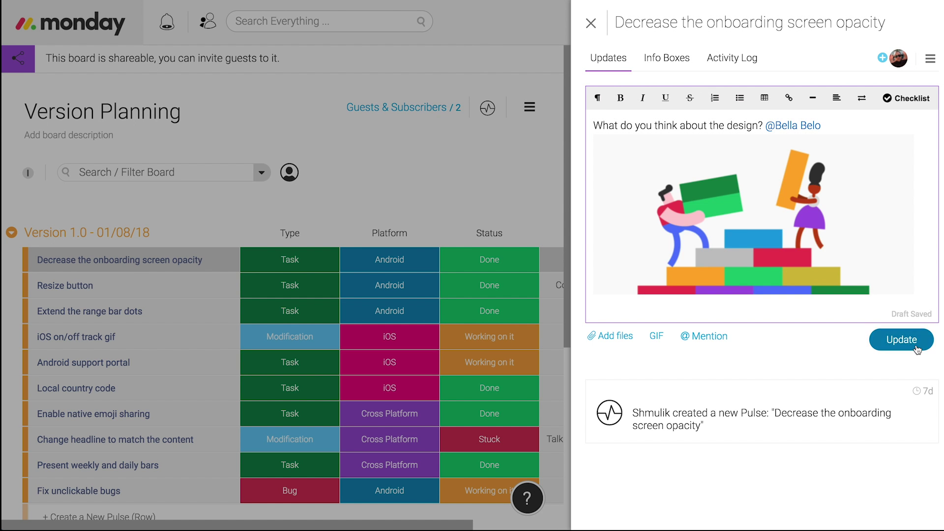
click(902, 338)
click(591, 24)
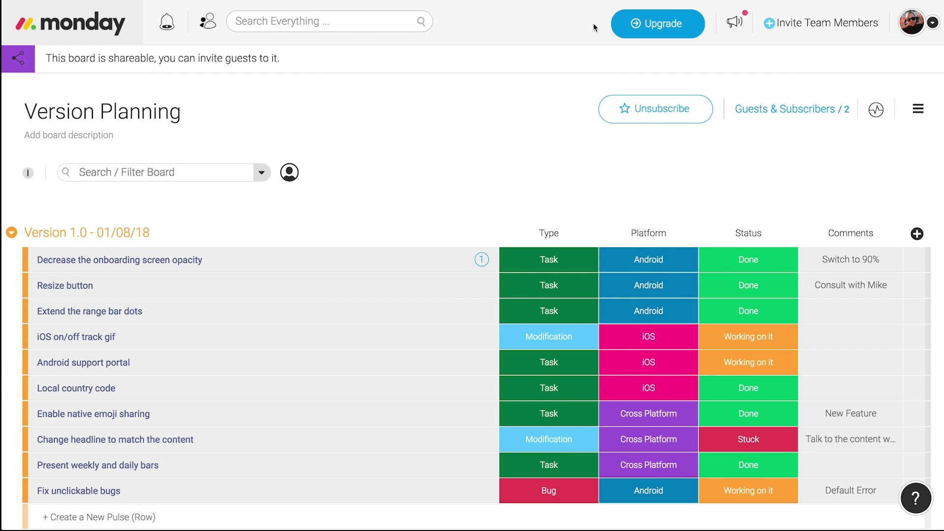
mouse_move(549, 232)
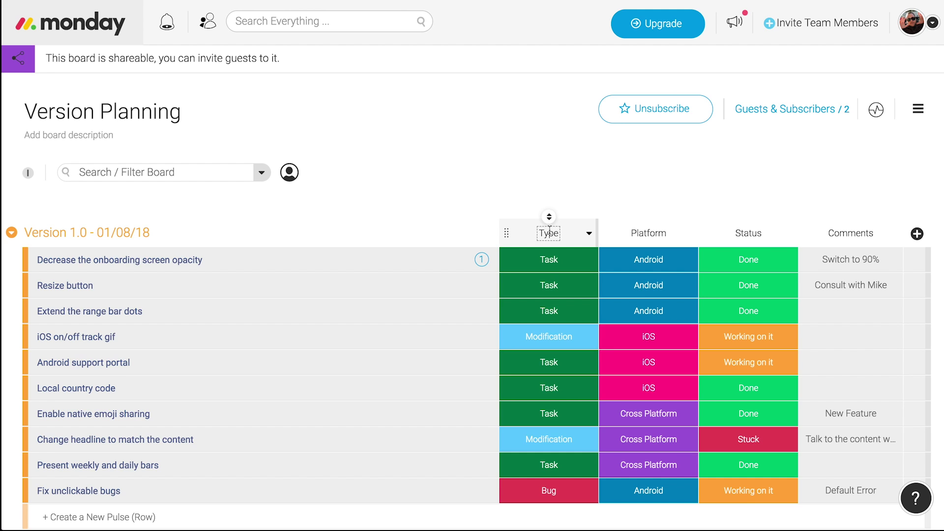
click(549, 218)
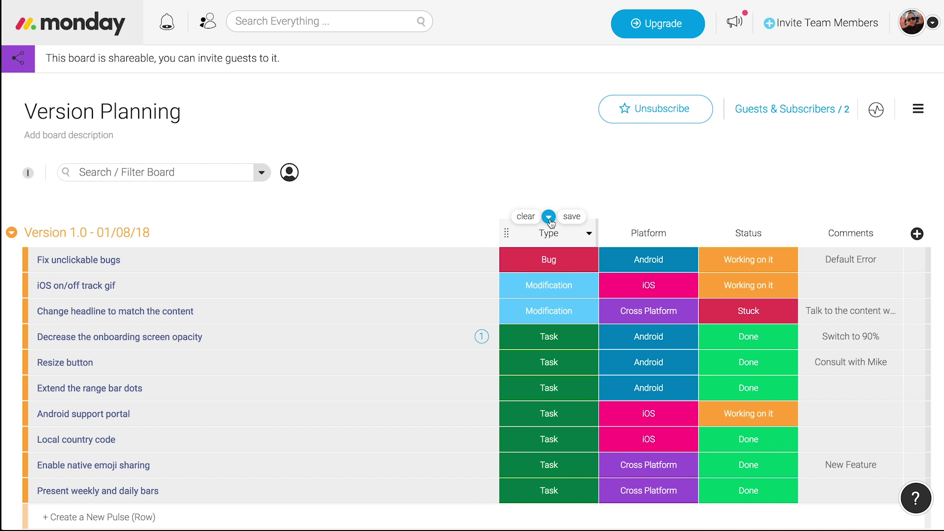
click(549, 217)
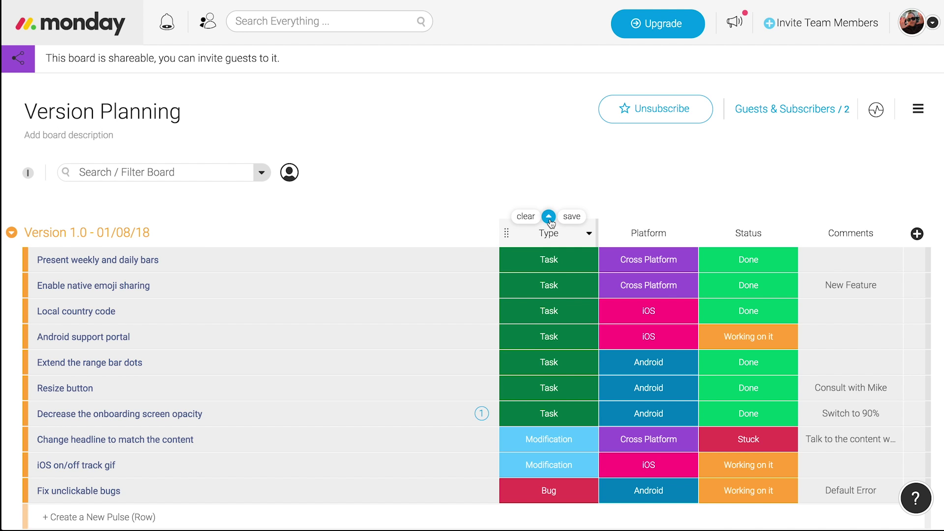
click(549, 217)
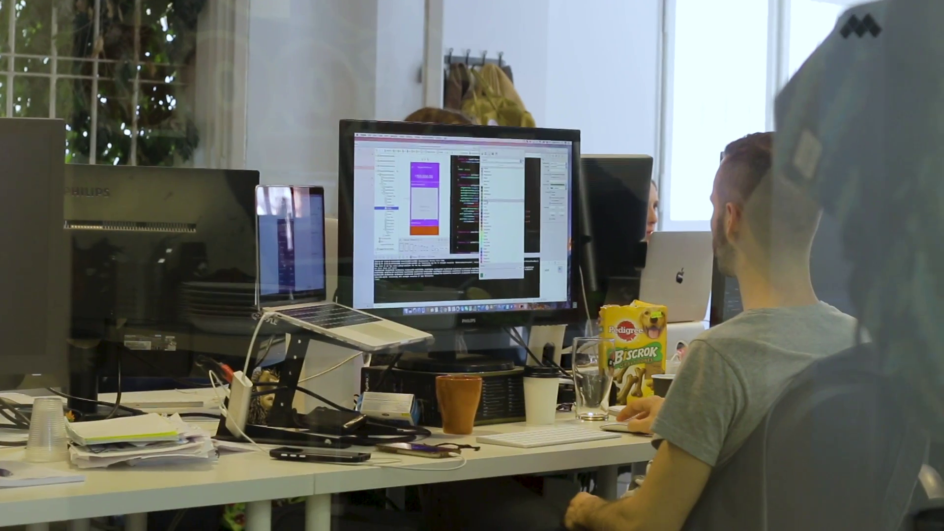